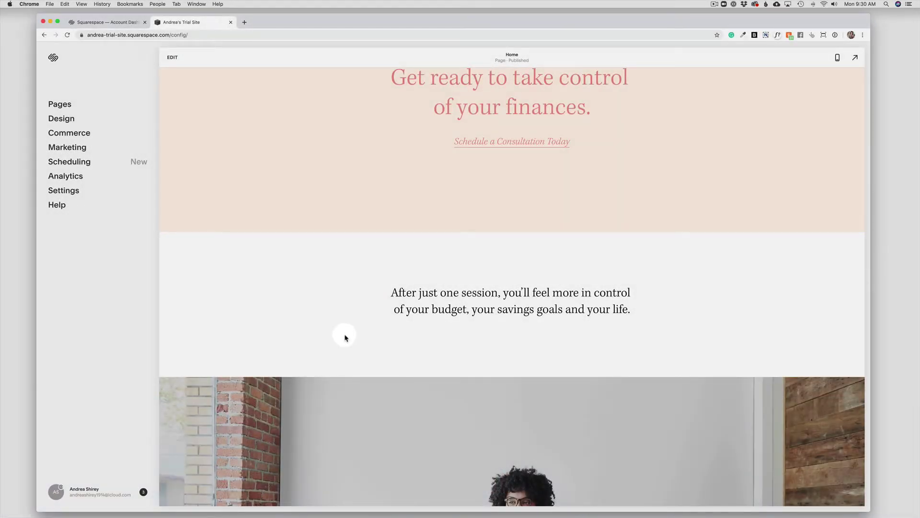
Step: Open the Pages panel to see the site's pages alongside the Home page preview
{"action": "scroll", "coordinate": [345, 337], "scroll_direction": "down", "scroll_amount": 3}
{"action": "scroll", "coordinate": [345, 337], "scroll_direction": "up", "scroll_amount": 5}
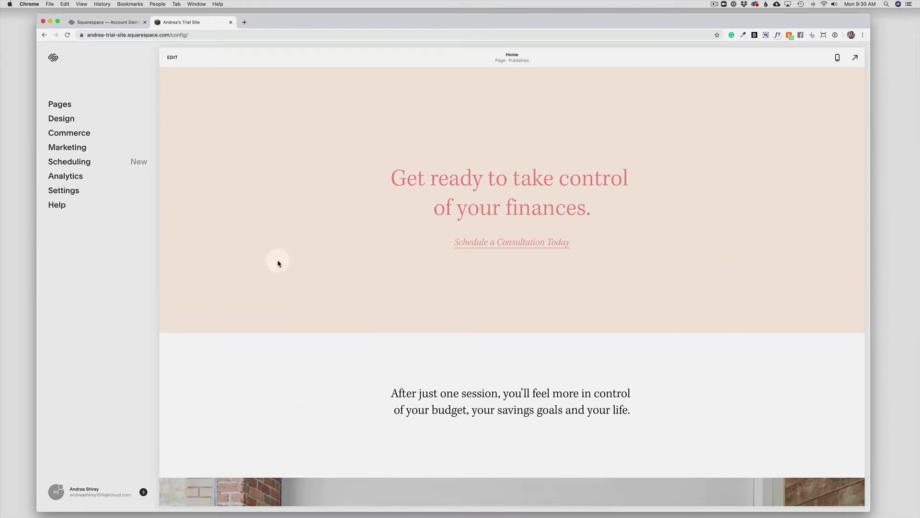
{"action": "left_click", "coordinate": [55, 107]}
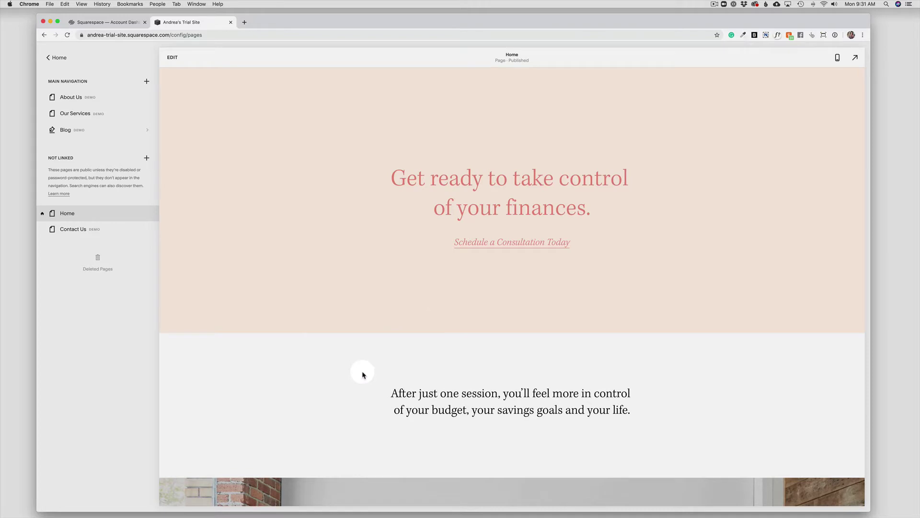
{"action": "scroll", "coordinate": [362, 375], "scroll_direction": "down", "scroll_amount": 2}
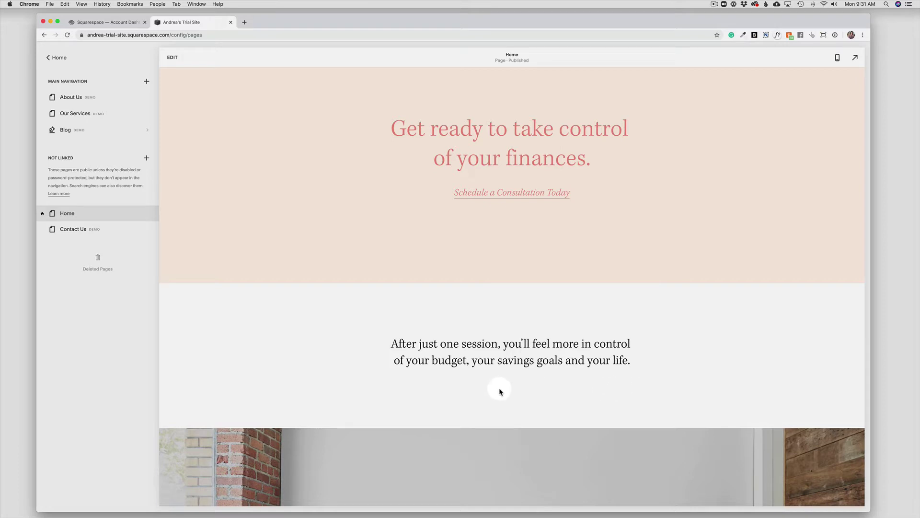
Step: Replace the middle section's paragraph with 'This is my new text for my new website!'
{"action": "left_click", "coordinate": [173, 60]}
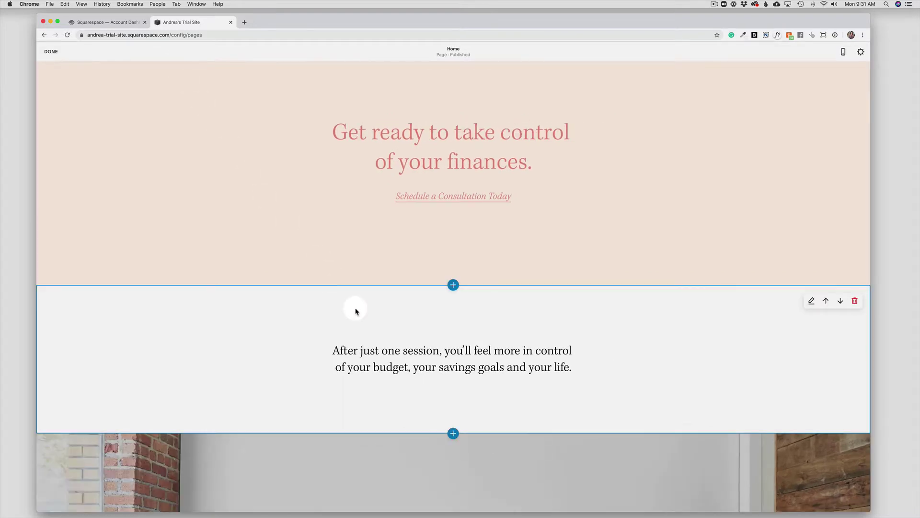
{"action": "scroll", "coordinate": [387, 344], "scroll_direction": "down", "scroll_amount": 1}
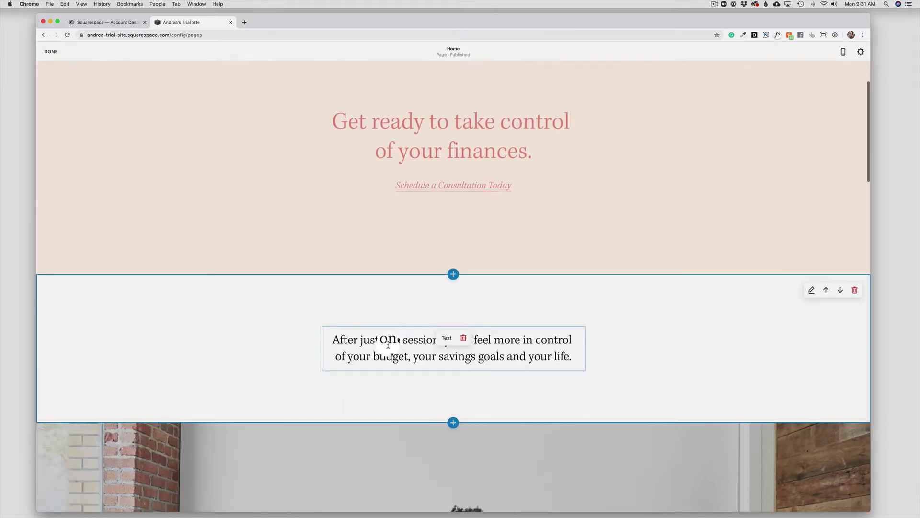
{"action": "left_click", "coordinate": [361, 341]}
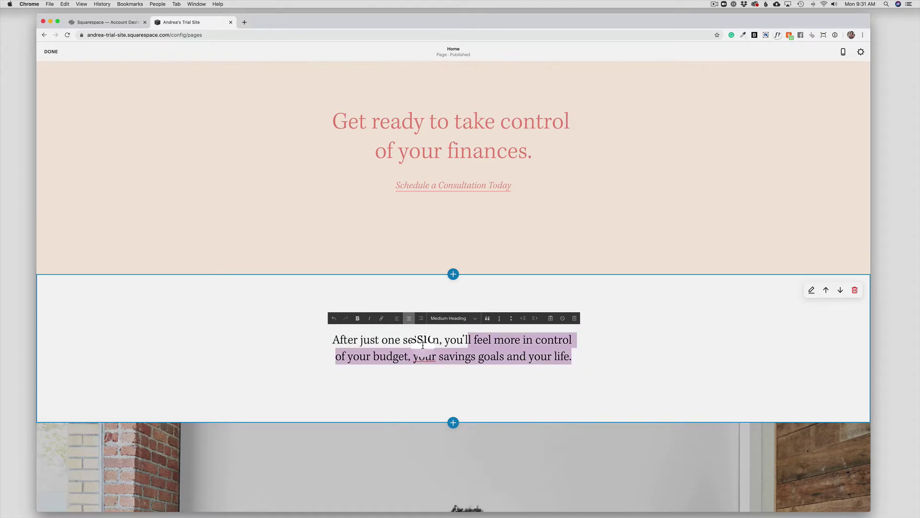
{"action": "left_click_drag", "start_coordinate": [571, 357], "coordinate": [330, 341]}
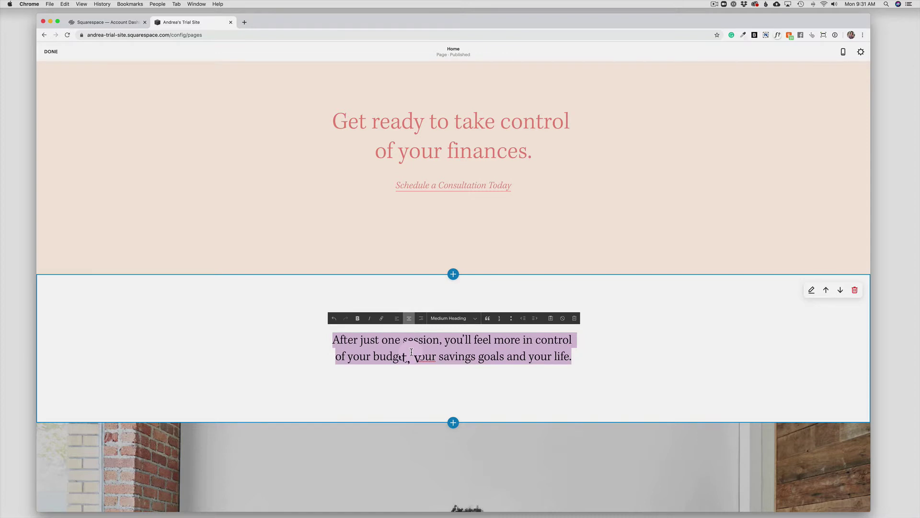
{"action": "type", "text": "This is my "}
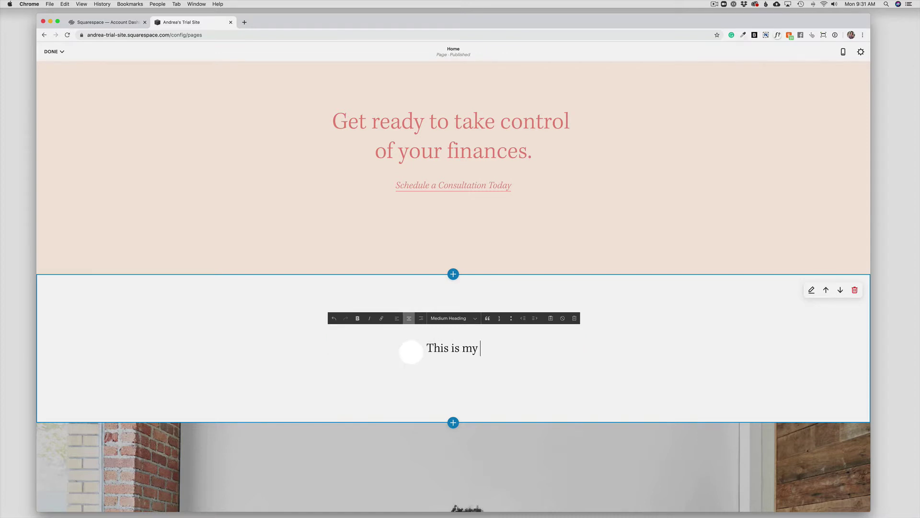
{"action": "type", "text": "new text for my "}
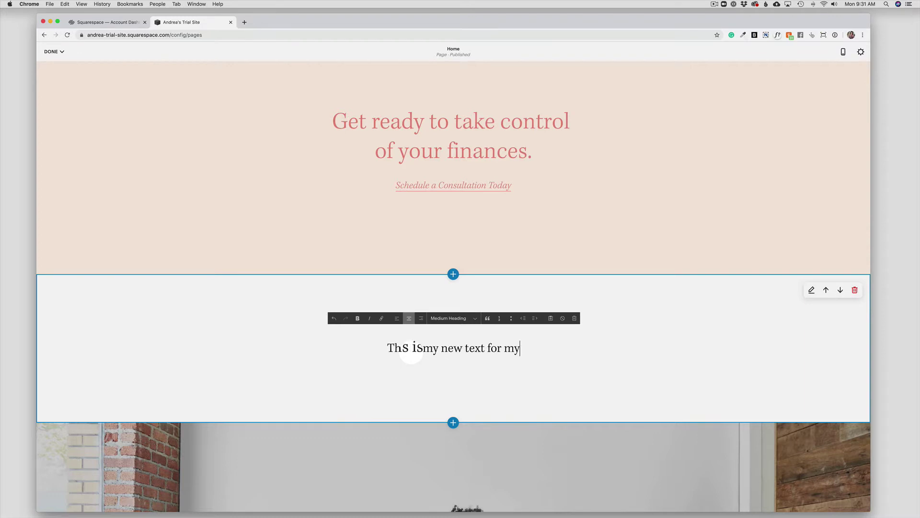
{"action": "type", "text": "new website"}
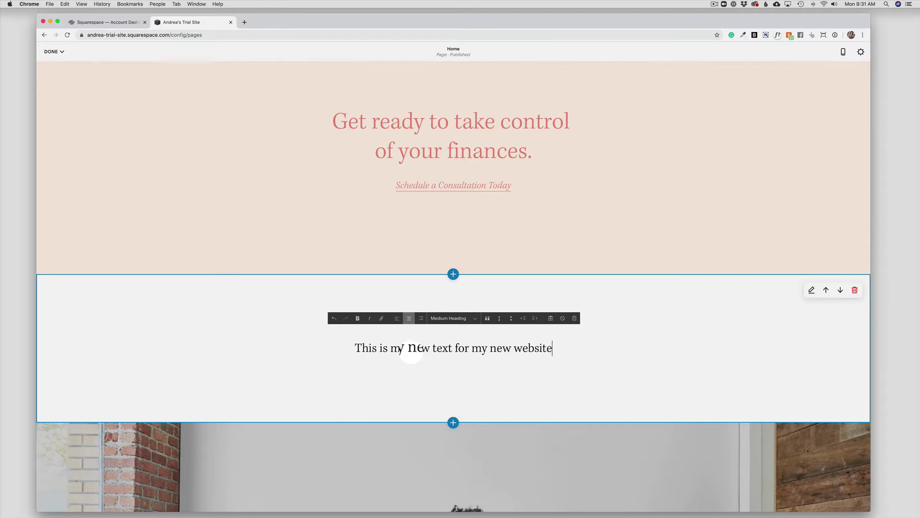
{"action": "type", "text": "!"}
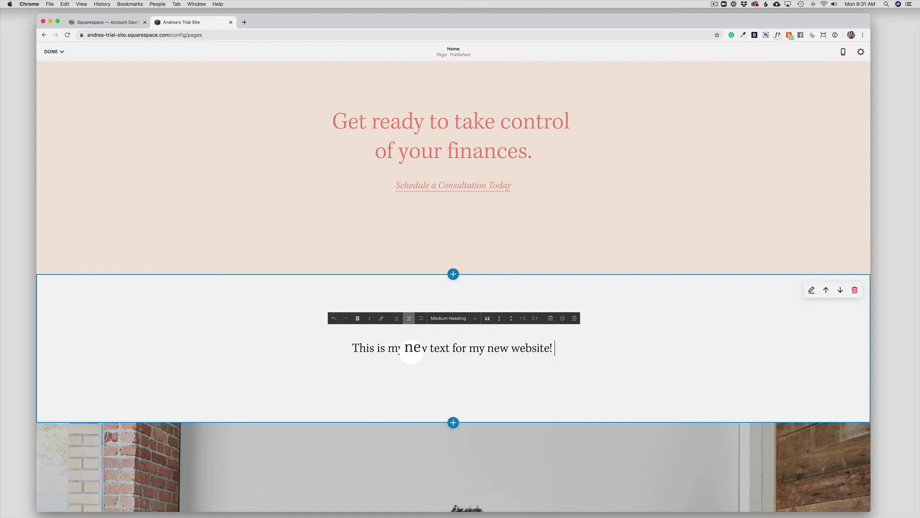
Step: Add an empty line below the sentence and dismiss the empty Paste as Plain Text box
{"action": "key", "text": "Return"}
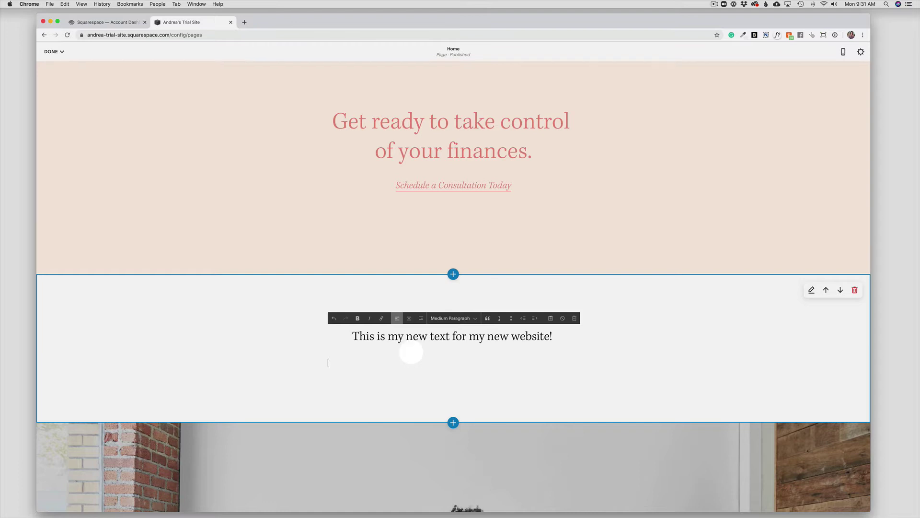
{"action": "left_click", "coordinate": [550, 319]}
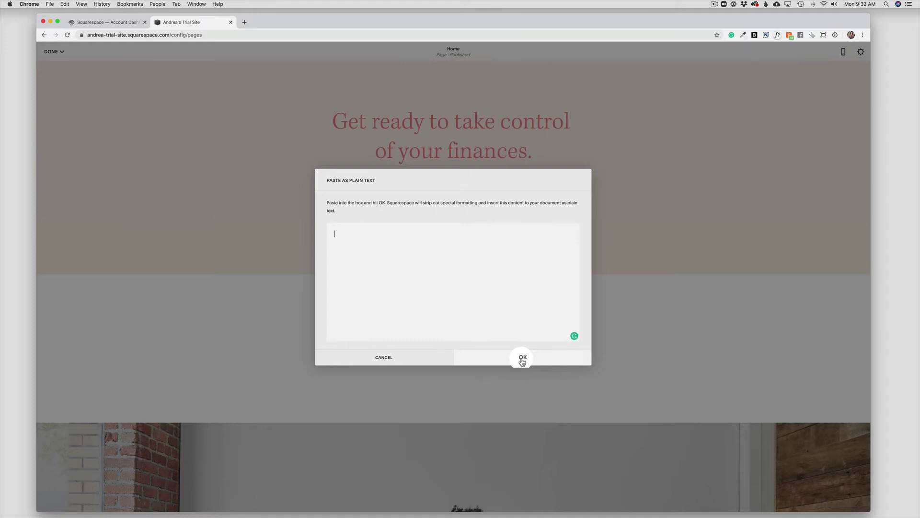
{"action": "left_click", "coordinate": [522, 359]}
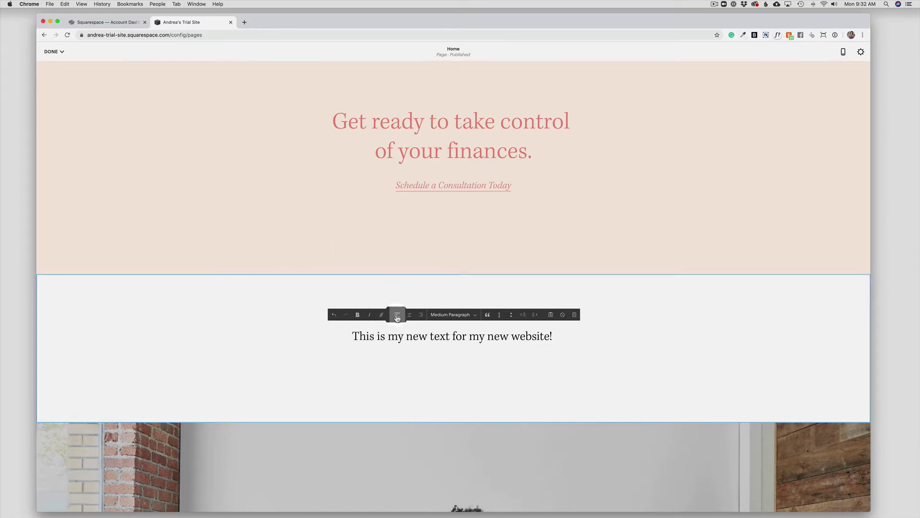
Step: Left-align the sentence 'This is my new text for my new website!'
{"action": "left_click_drag", "start_coordinate": [554, 335], "coordinate": [329, 336]}
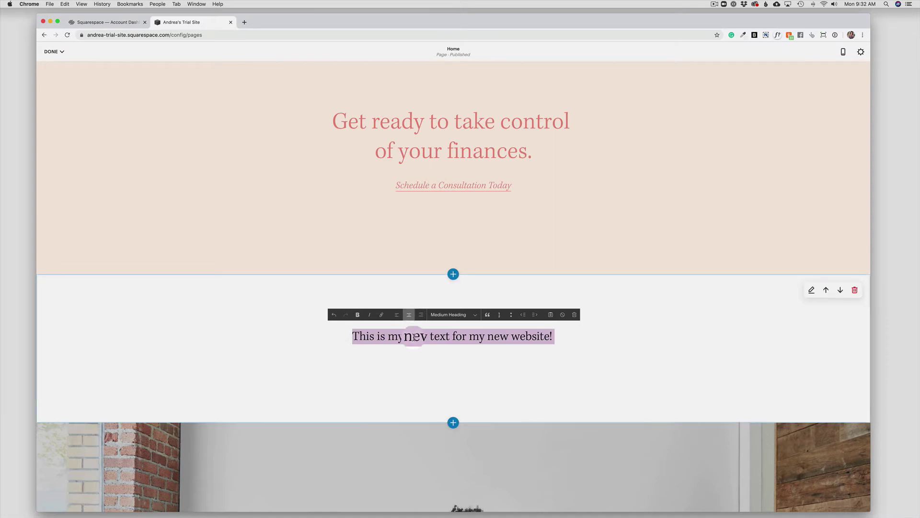
{"action": "left_click", "coordinate": [397, 316]}
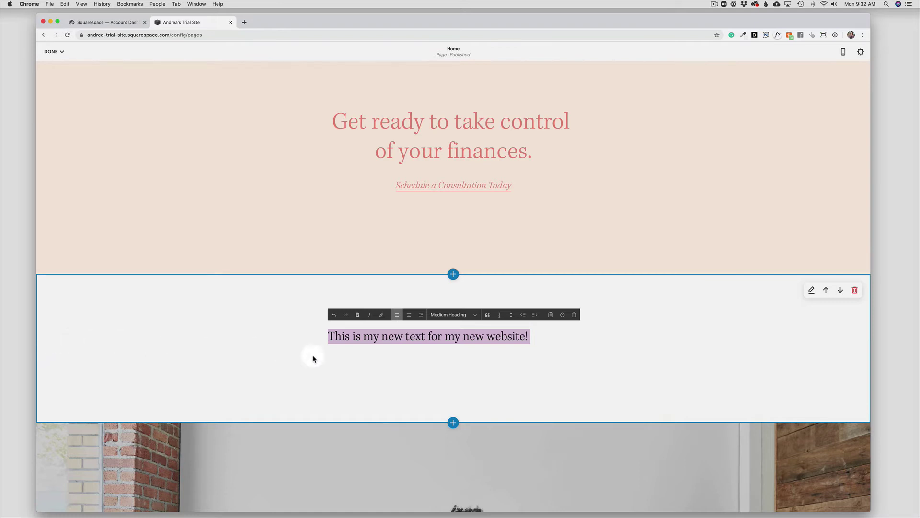
{"action": "left_click", "coordinate": [464, 359]}
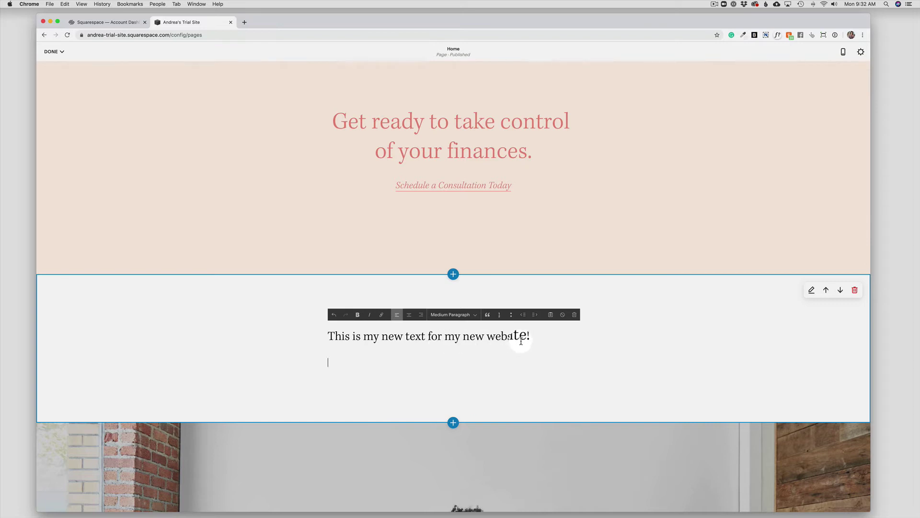
Step: Change the sentence's text style from Medium Heading to Medium Paragraph
{"action": "left_click_drag", "start_coordinate": [528, 336], "coordinate": [326, 338]}
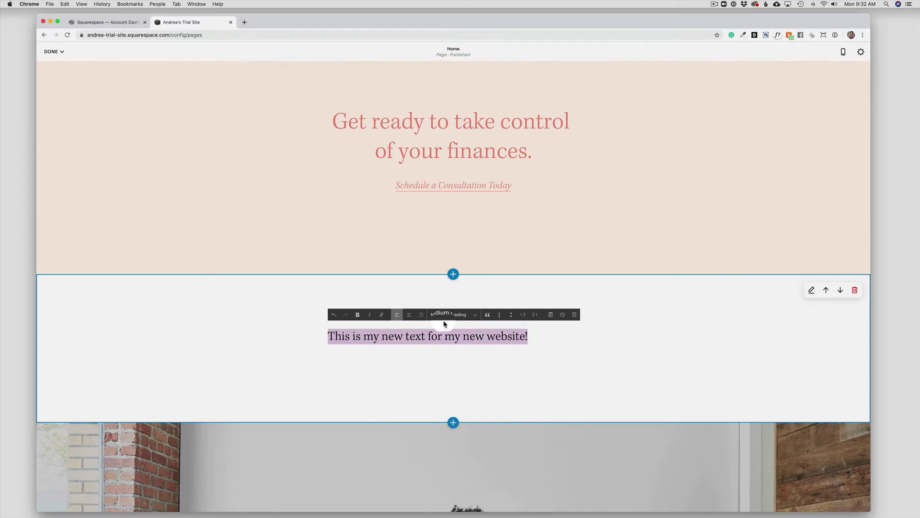
{"action": "left_click", "coordinate": [475, 315]}
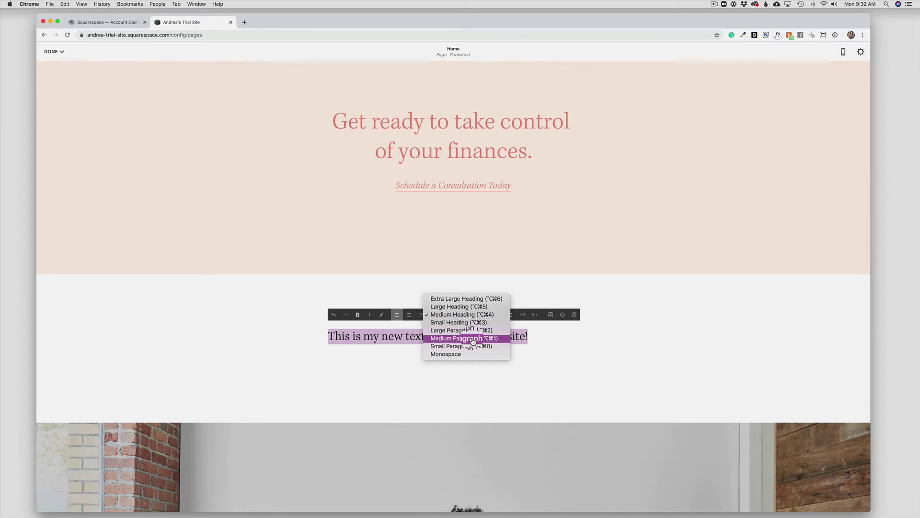
{"action": "left_click", "coordinate": [473, 339]}
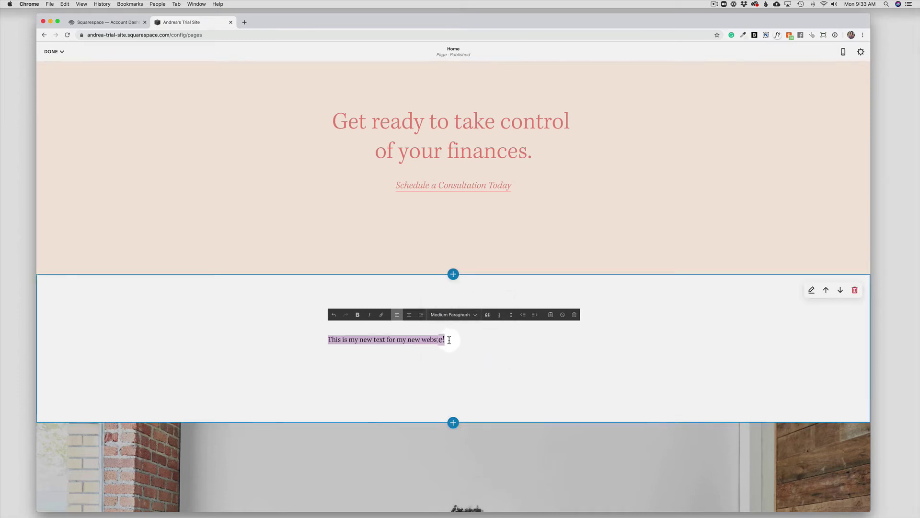
{"action": "left_click", "coordinate": [450, 340]}
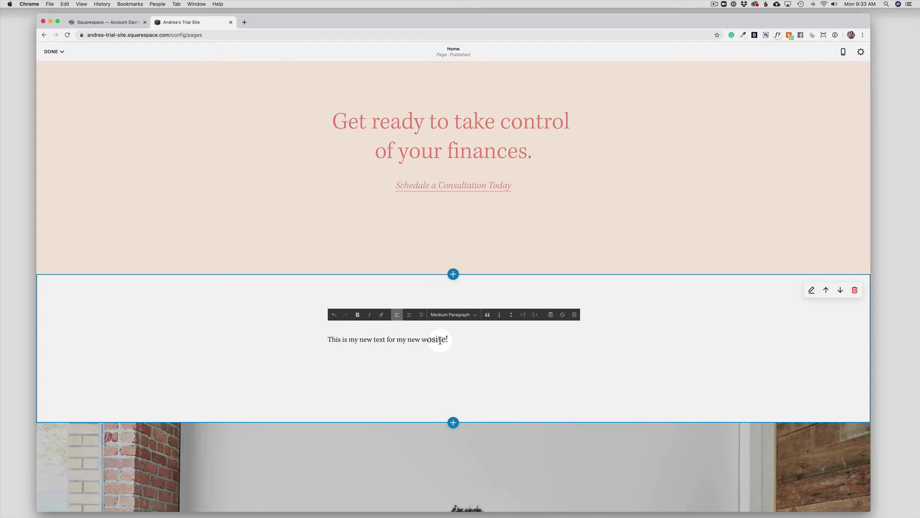
Step: Restyle the sentence as a Large Paragraph
{"action": "left_click_drag", "start_coordinate": [451, 339], "coordinate": [326, 339]}
{"action": "left_click", "coordinate": [473, 315]}
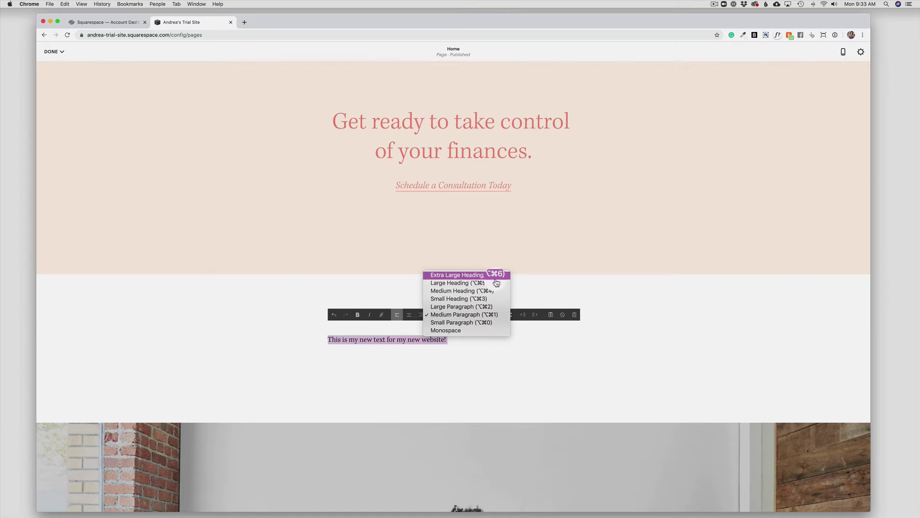
{"action": "left_click", "coordinate": [468, 306]}
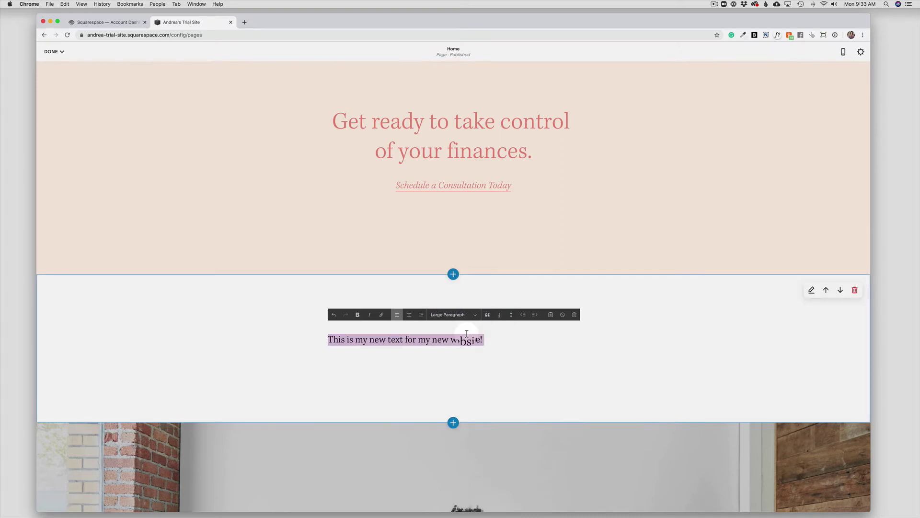
{"action": "left_click", "coordinate": [492, 342]}
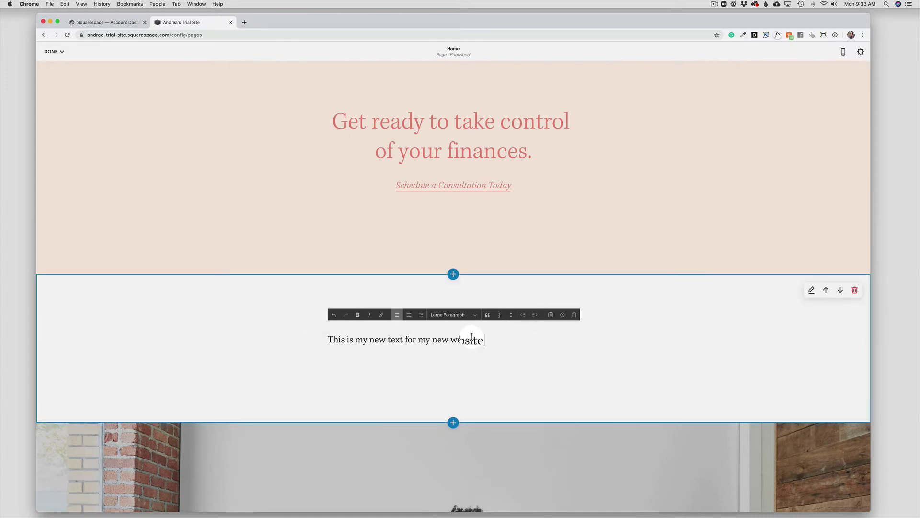
Step: Centre the sentence and style it as a Medium Heading
{"action": "left_click_drag", "start_coordinate": [494, 340], "coordinate": [306, 343]}
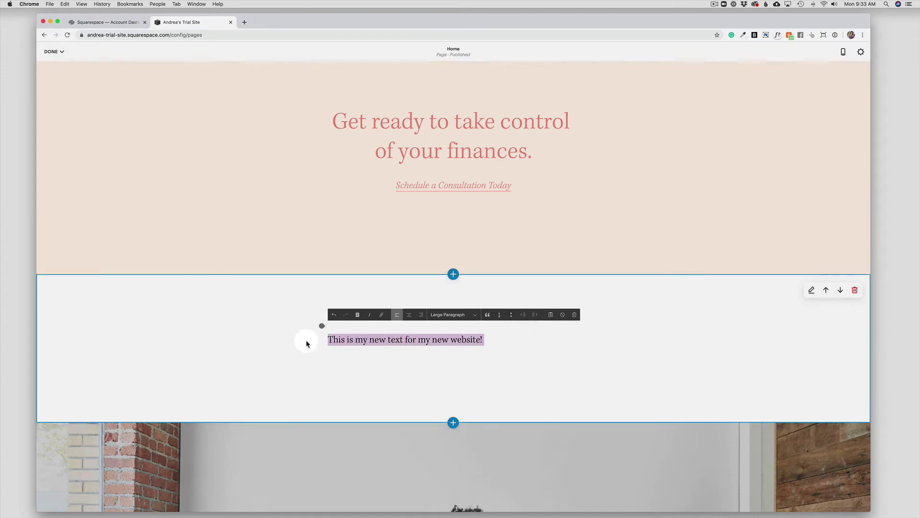
{"action": "left_click", "coordinate": [408, 315]}
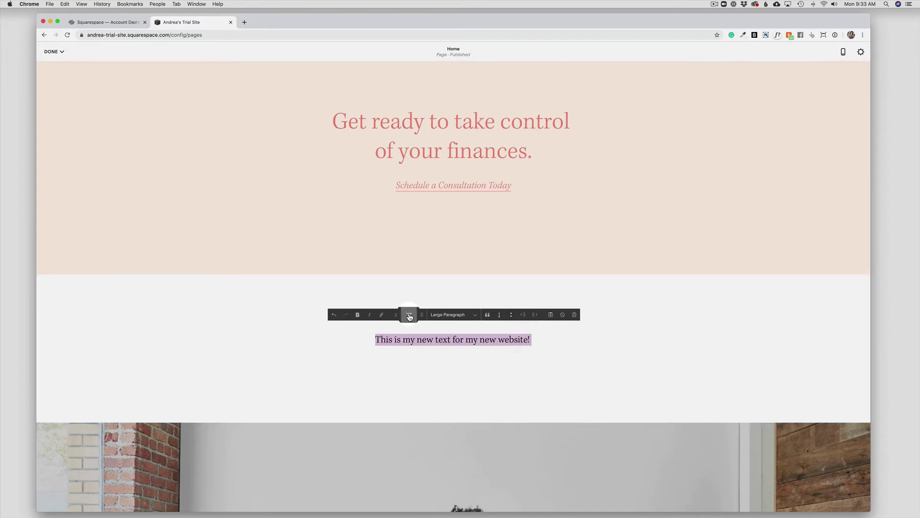
{"action": "left_click", "coordinate": [453, 315]}
{"action": "left_click", "coordinate": [460, 304]}
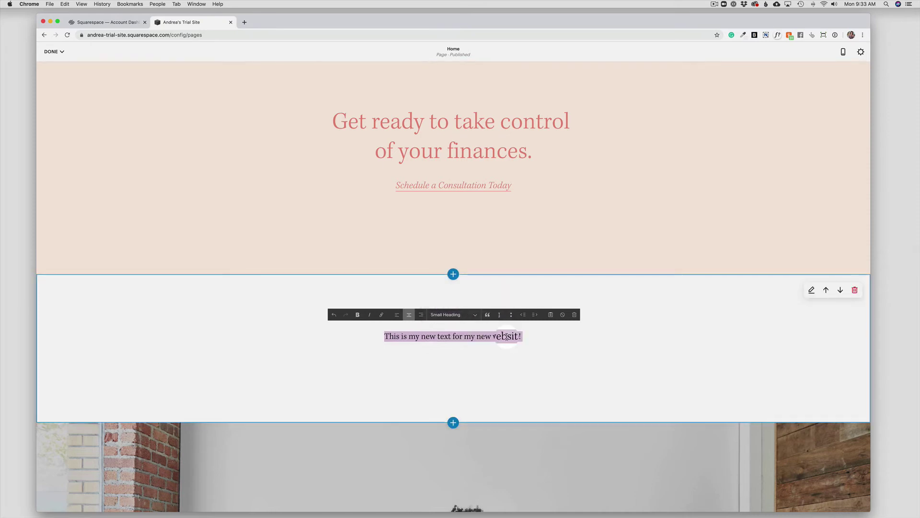
{"action": "left_click", "coordinate": [453, 314]}
{"action": "left_click", "coordinate": [453, 306]}
{"action": "left_click", "coordinate": [548, 357]}
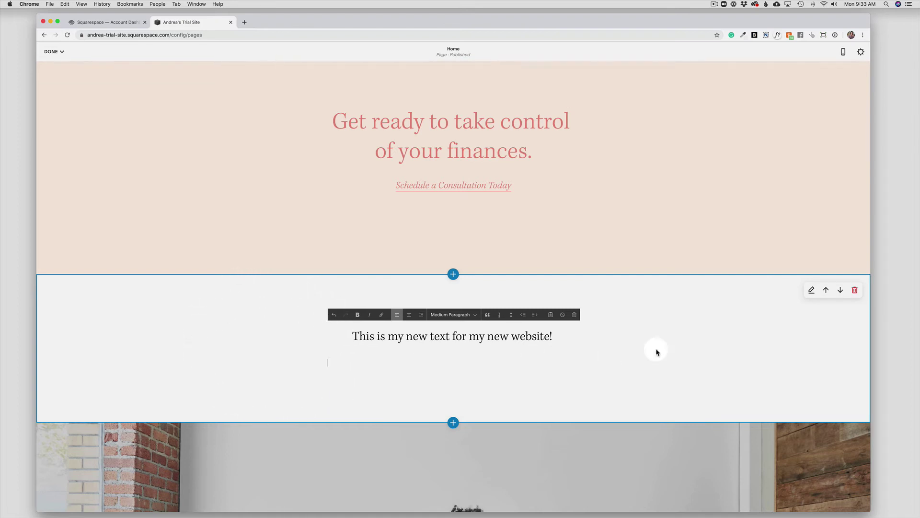
Step: Give the middle section a custom height of 33 in its section settings
{"action": "left_click", "coordinate": [812, 291]}
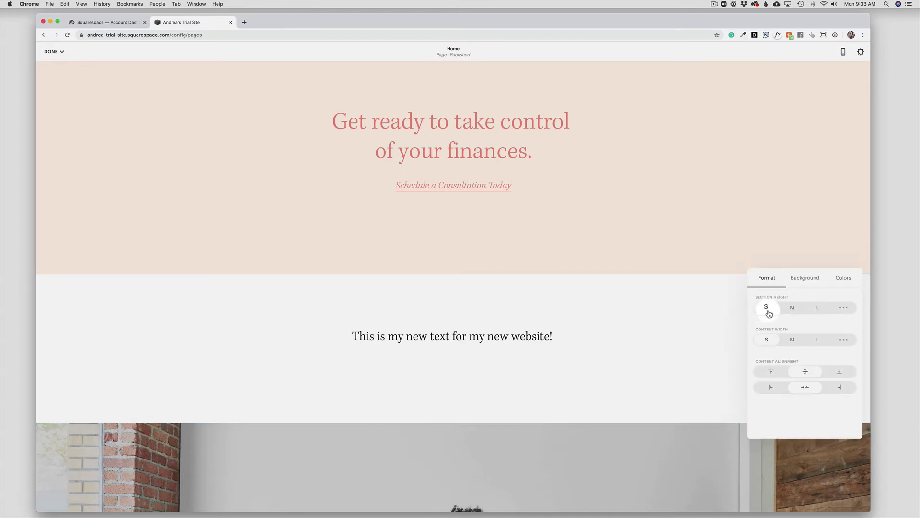
{"action": "left_click", "coordinate": [792, 307]}
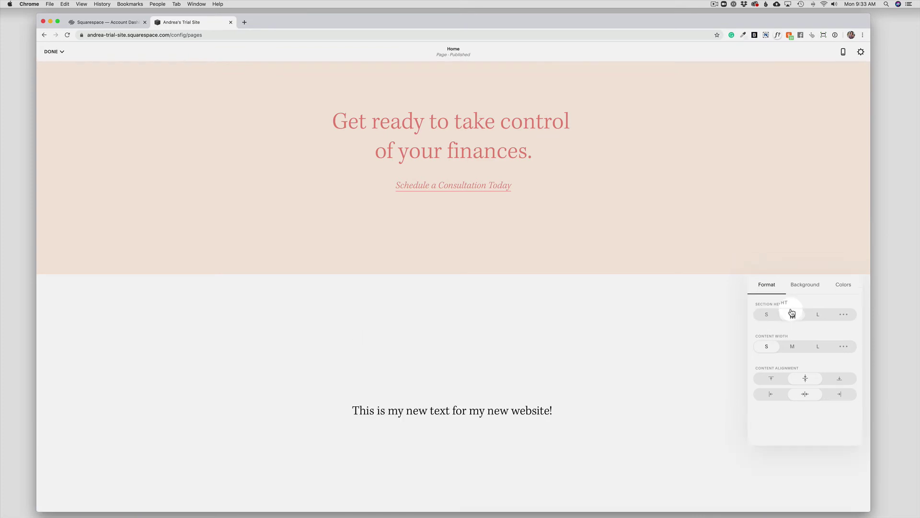
{"action": "scroll", "coordinate": [624, 320], "scroll_direction": "down", "scroll_amount": 4}
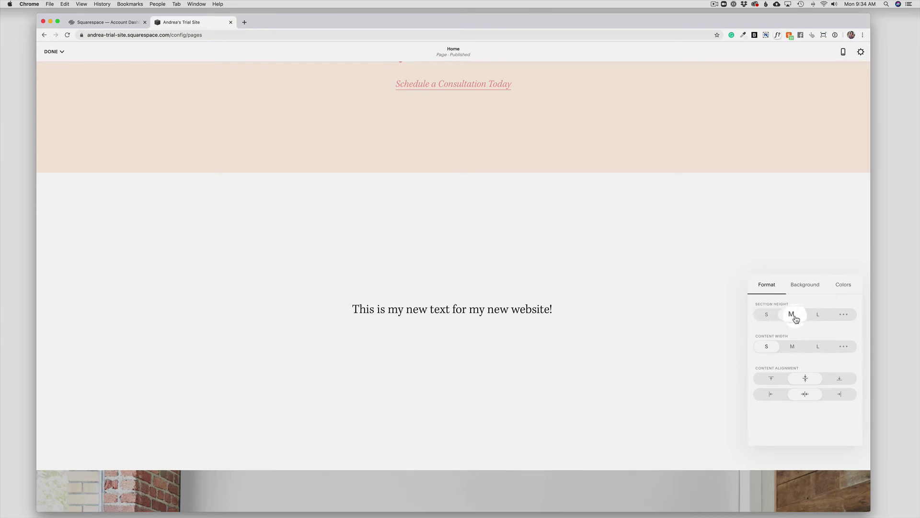
{"action": "left_click", "coordinate": [841, 316]}
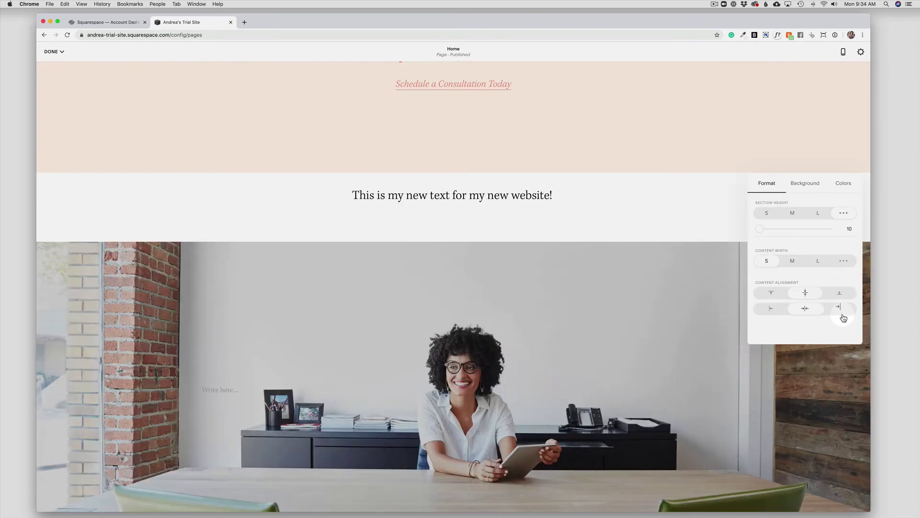
{"action": "mouse_move", "coordinate": [759, 229]}
{"action": "left_mouse_down"}
{"action": "mouse_move", "coordinate": [791, 229]}
{"action": "mouse_move", "coordinate": [776, 230]}
{"action": "left_mouse_up"}
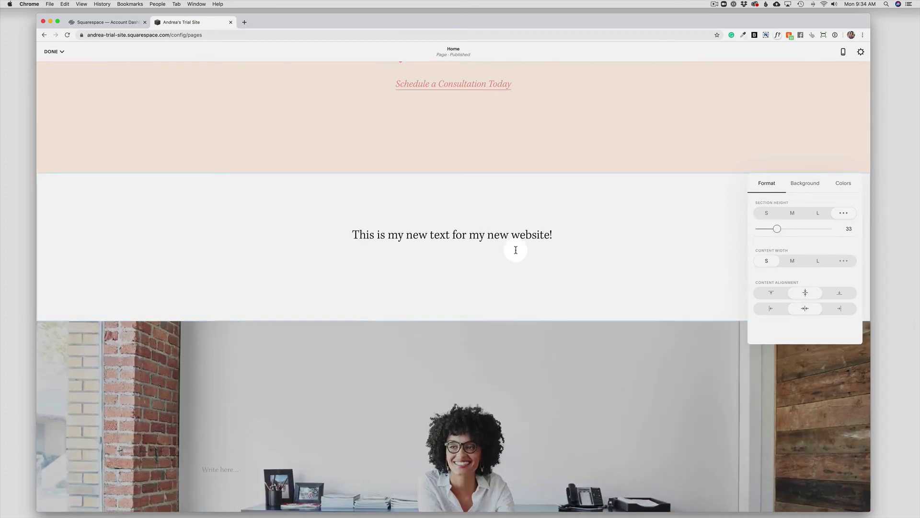
{"action": "mouse_move", "coordinate": [506, 240]}
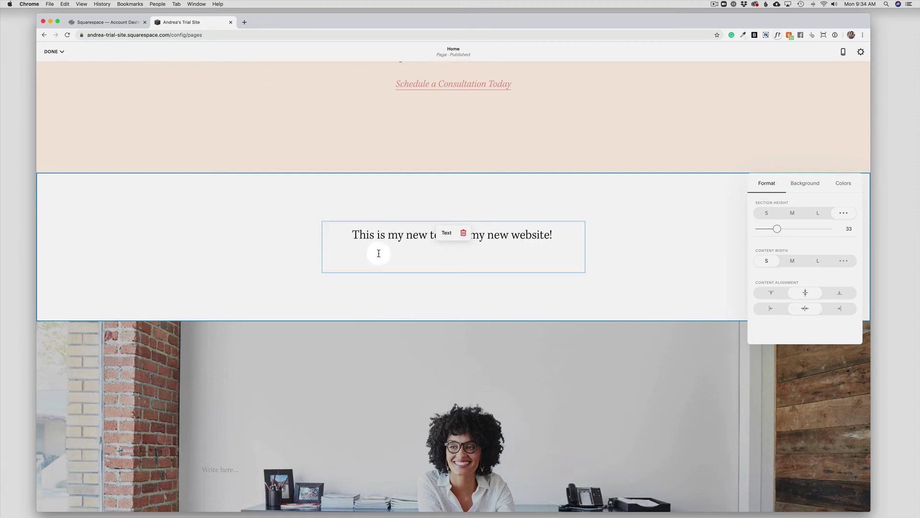
Step: Set content width to medium, then paste a second copy of the sentence after itself
{"action": "left_click", "coordinate": [790, 262]}
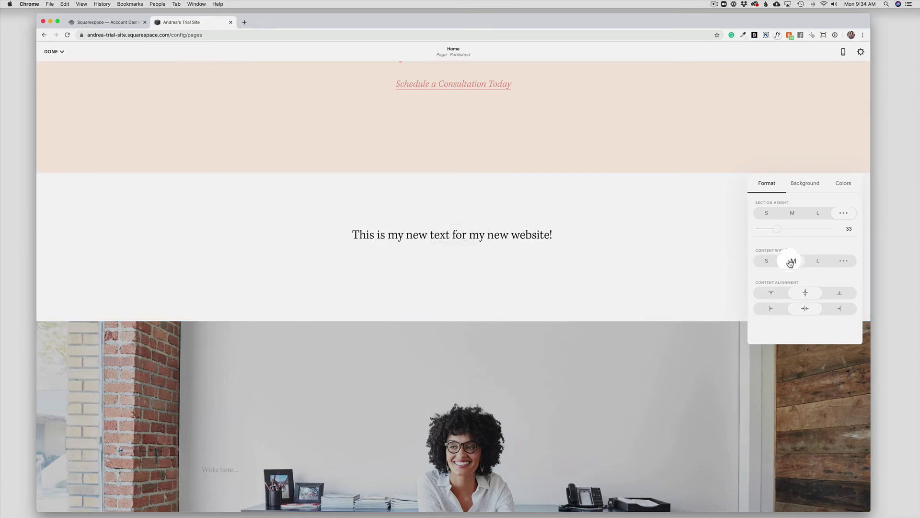
{"action": "left_click", "coordinate": [572, 234]}
{"action": "left_click_drag", "start_coordinate": [345, 236], "coordinate": [572, 238]}
{"action": "key", "text": "cmd+c"}
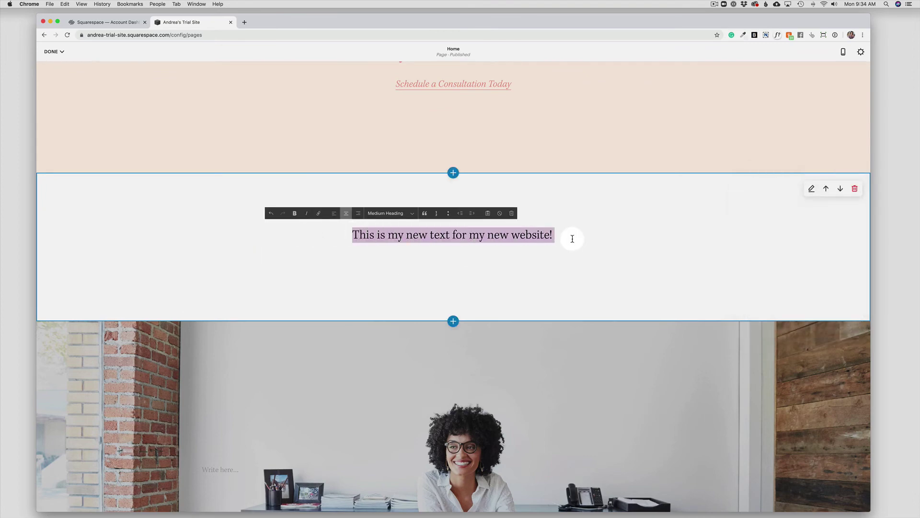
{"action": "left_click", "coordinate": [565, 235]}
{"action": "key", "text": "cmd+v"}
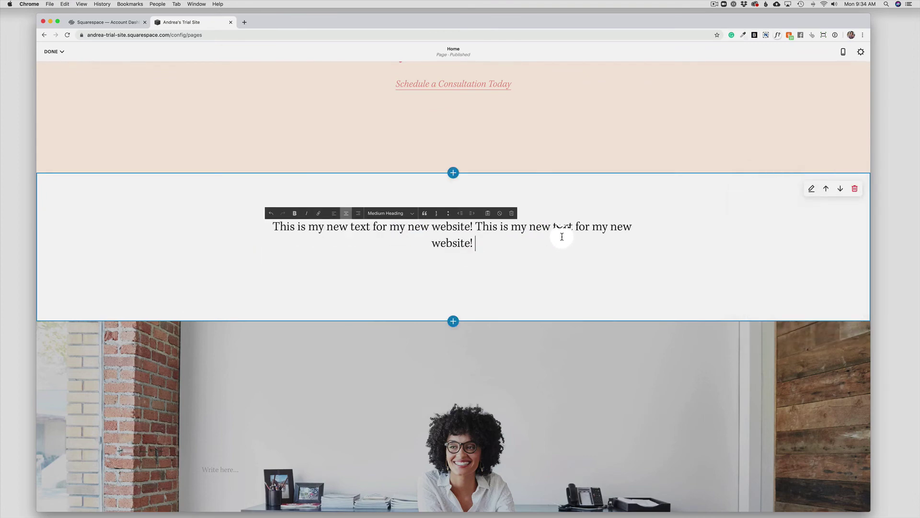
{"action": "left_click", "coordinate": [485, 275]}
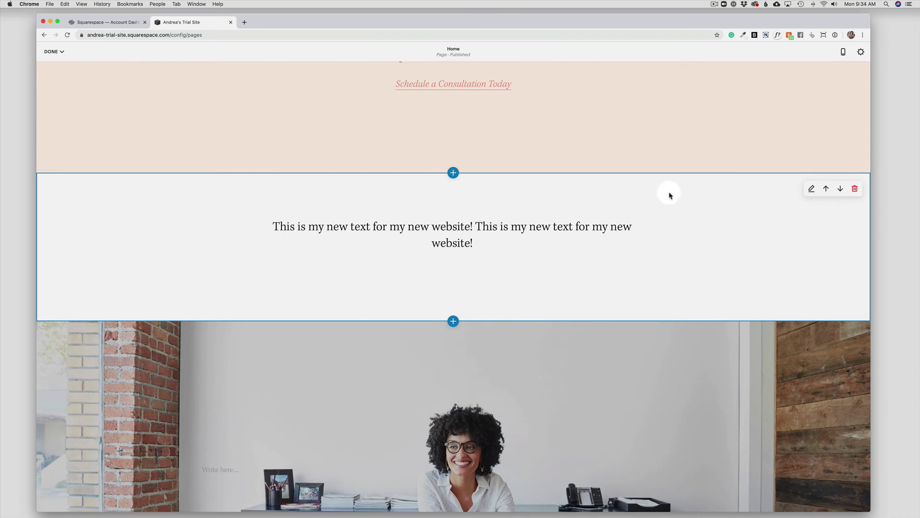
Step: Set the middle section's content width to Large
{"action": "left_click", "coordinate": [810, 189]}
{"action": "left_click", "coordinate": [818, 254]}
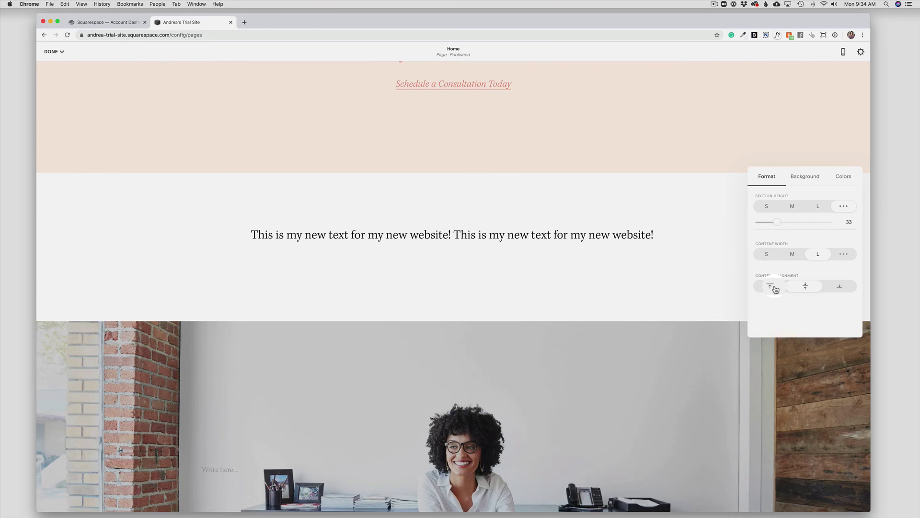
{"action": "left_click", "coordinate": [806, 175]}
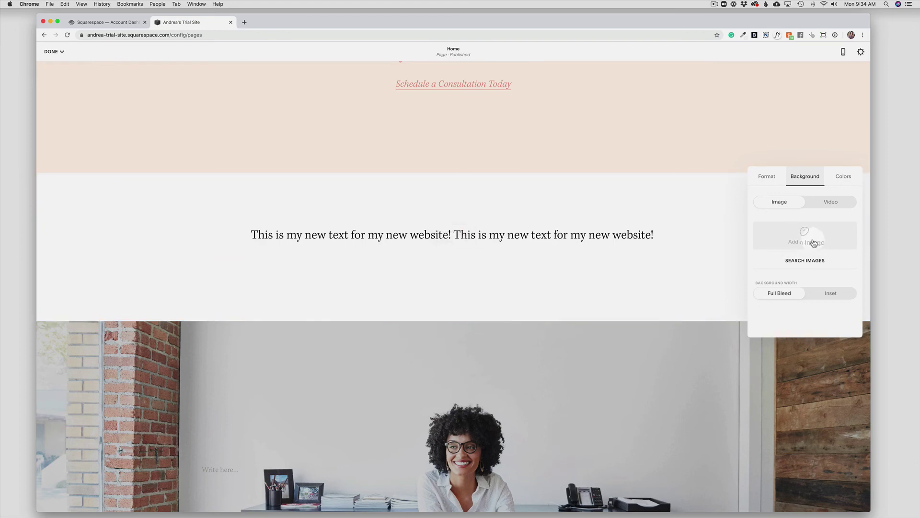
Step: Turn off the default theme and apply the Accent Dark colour theme to the section
{"action": "left_click", "coordinate": [849, 183]}
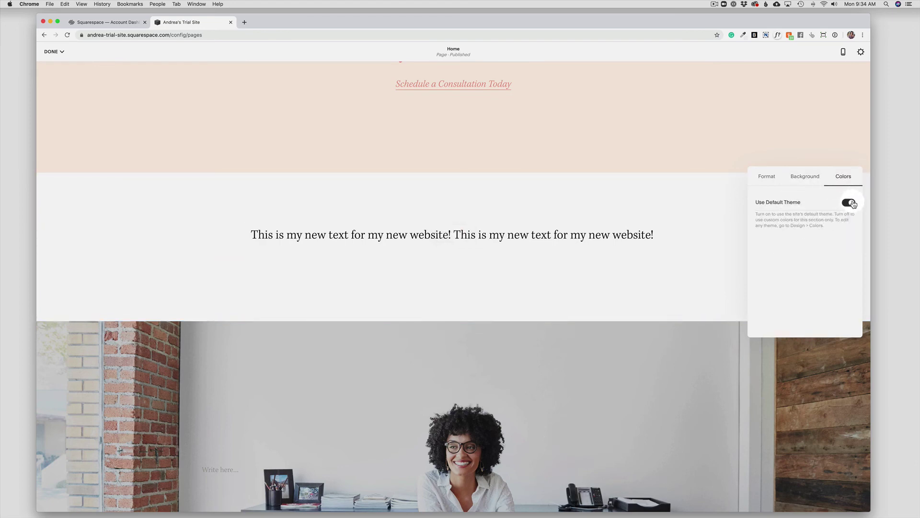
{"action": "left_click", "coordinate": [852, 202]}
{"action": "scroll", "coordinate": [802, 290], "scroll_direction": "down", "scroll_amount": 3}
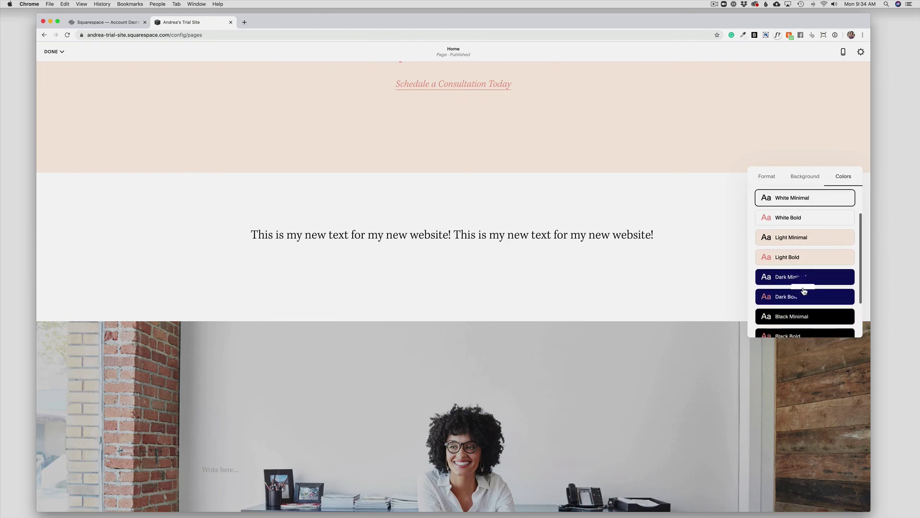
{"action": "left_click", "coordinate": [804, 277]}
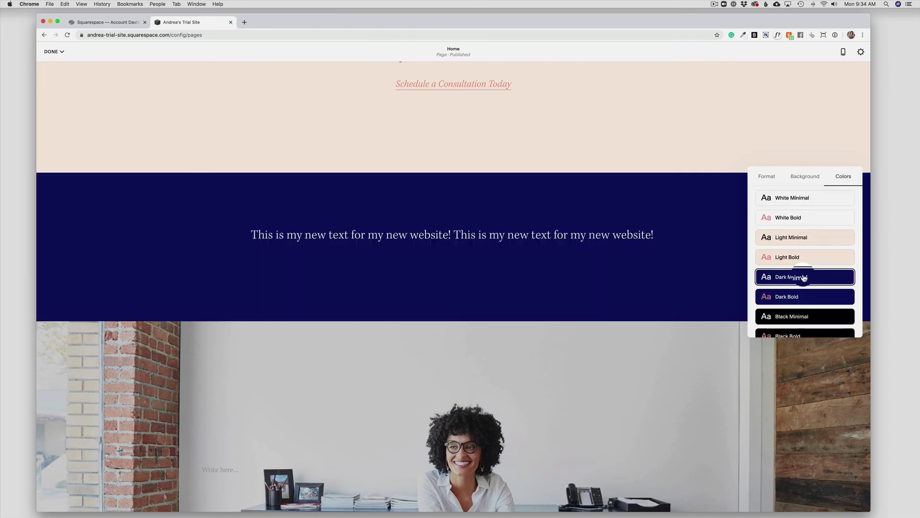
{"action": "scroll", "coordinate": [794, 252], "scroll_direction": "down", "scroll_amount": 2}
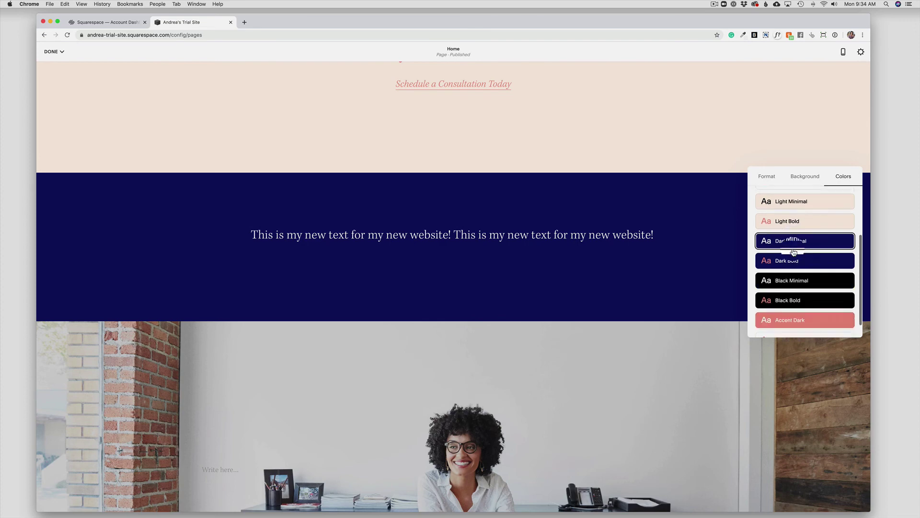
{"action": "left_click", "coordinate": [796, 315]}
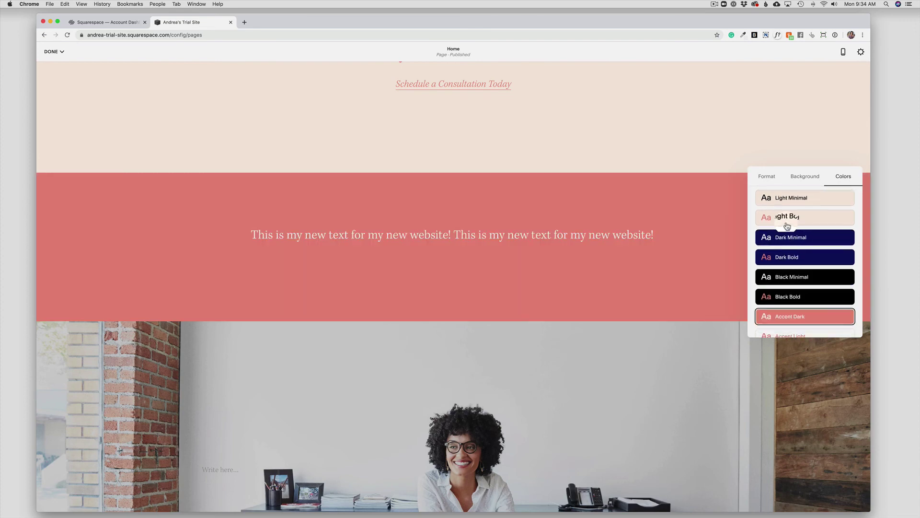
{"action": "scroll", "coordinate": [787, 225], "scroll_direction": "up", "scroll_amount": 3}
Step: Save the Home page changes
{"action": "left_click", "coordinate": [766, 176]}
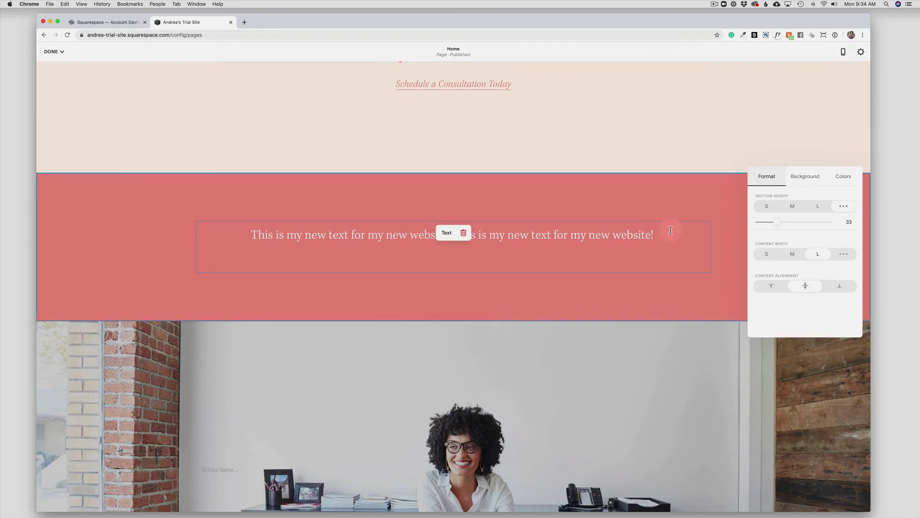
{"action": "double_click", "coordinate": [362, 243]}
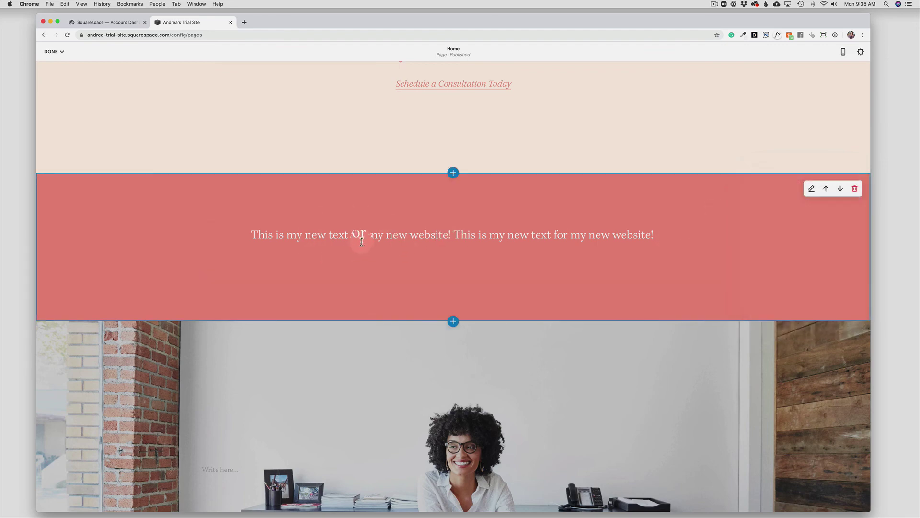
{"action": "mouse_move", "coordinate": [51, 53]}
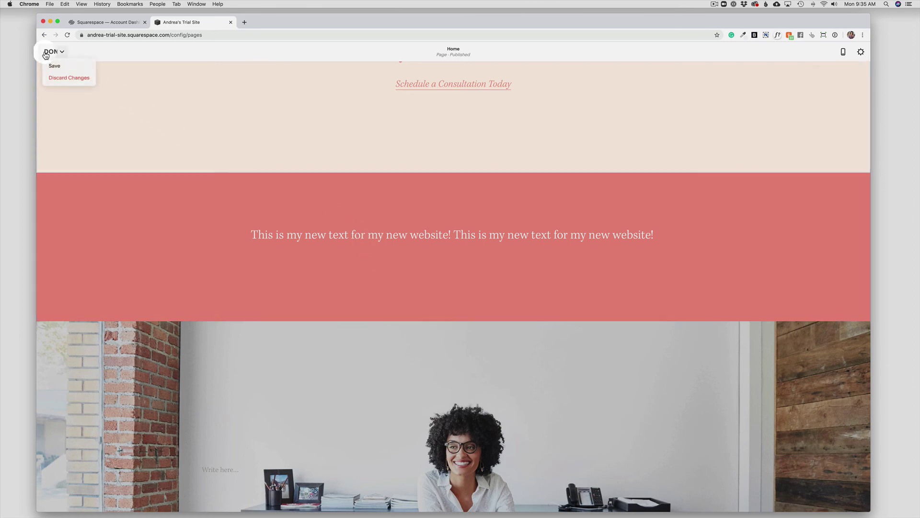
{"action": "left_click", "coordinate": [55, 67]}
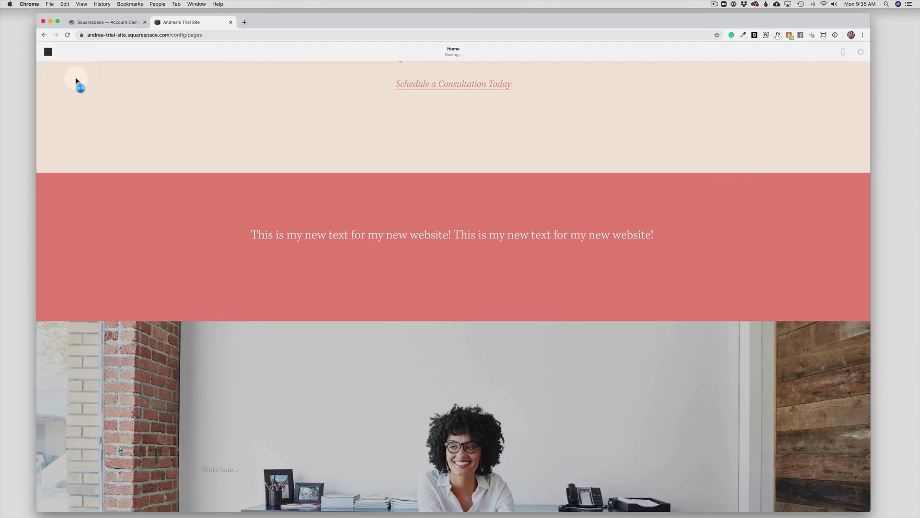